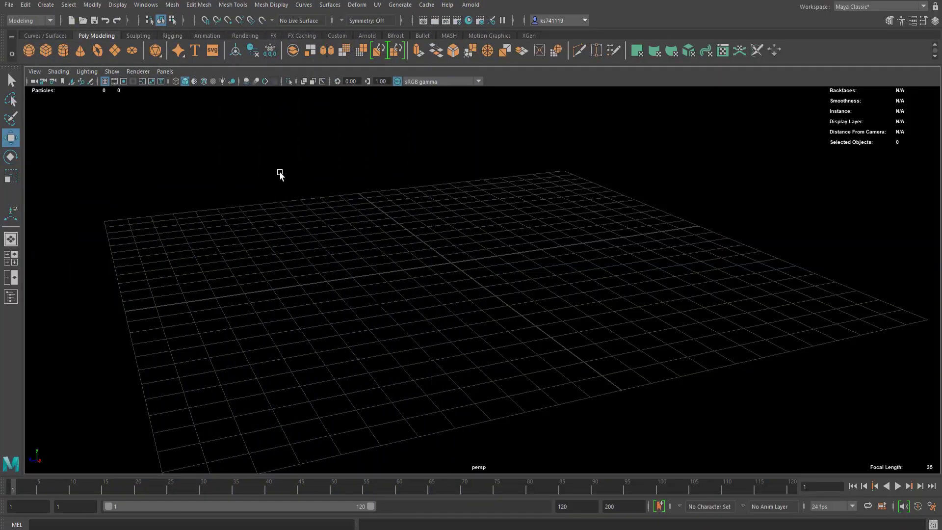
Step: Create a polygon plane, raise it slightly and scale it up well beyond the grid
left_click(111, 54)
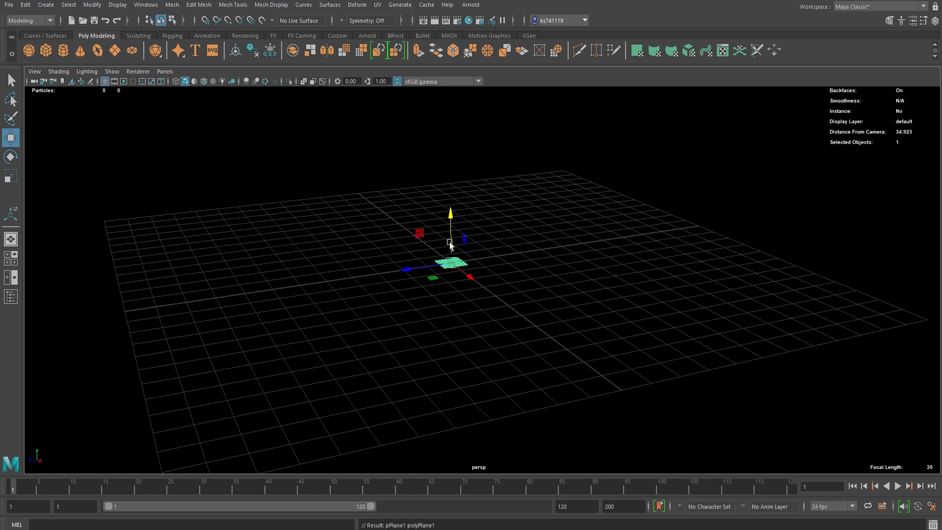
left_click_drag(450, 243, 452, 223)
scroll(452, 224, "down", 3)
key("r")
left_click_drag(460, 256, 883, 313)
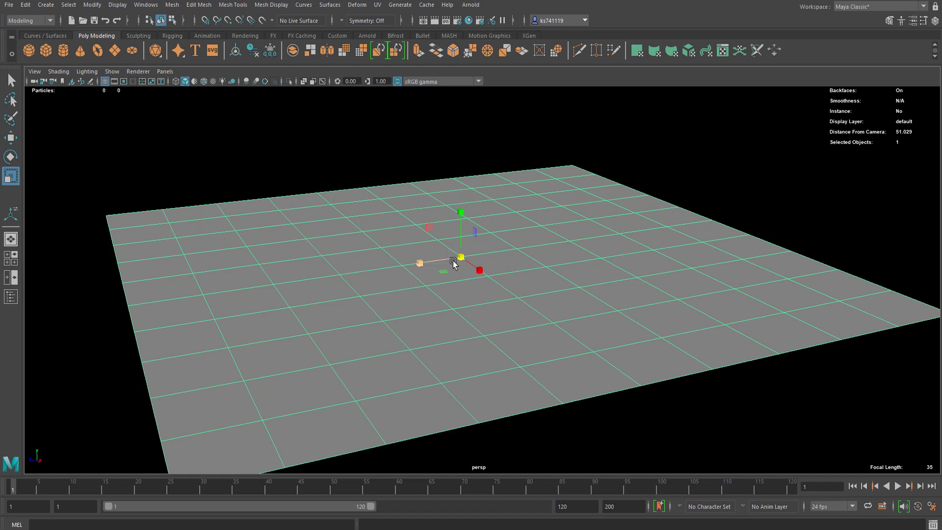
Step: Assign a new Arnold aiStandardSurface material (aiStandardSurface4) to pPlane1 and scroll its attributes to Geometry
right_click(370, 201)
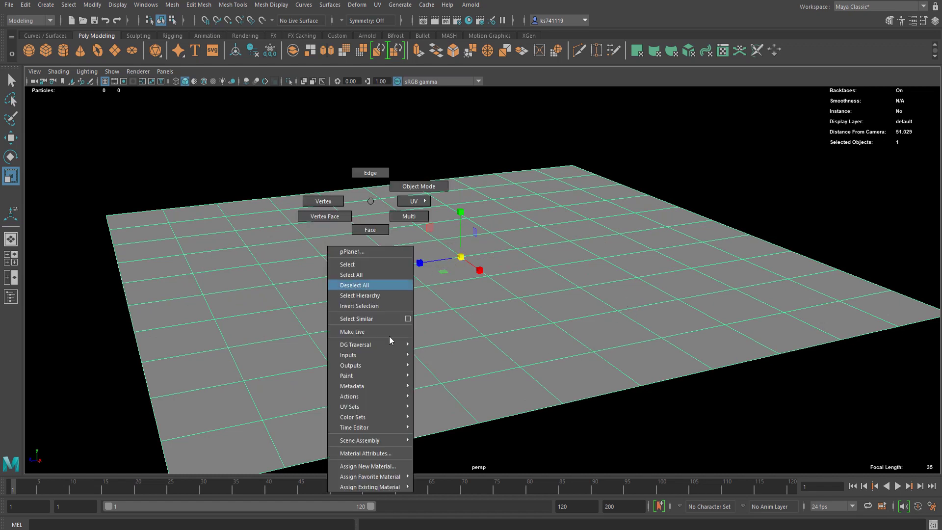
left_click(361, 467)
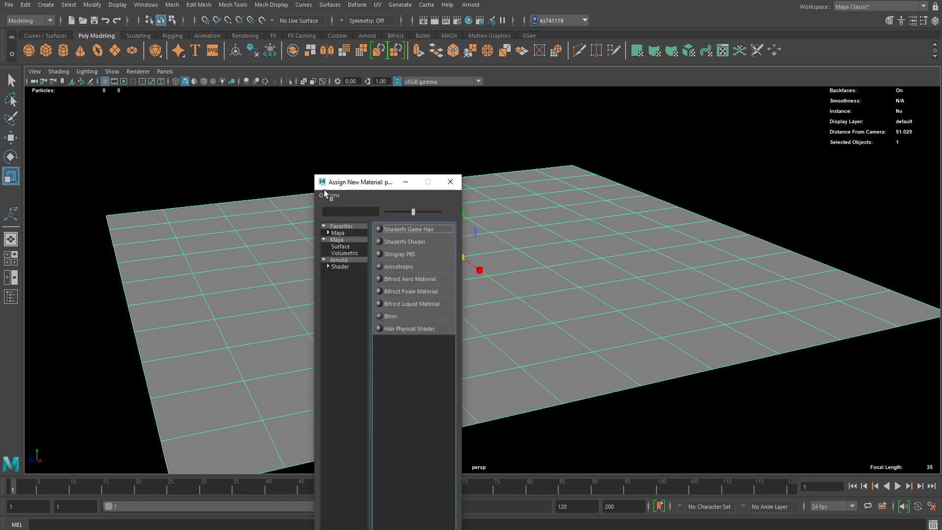
left_click(344, 268)
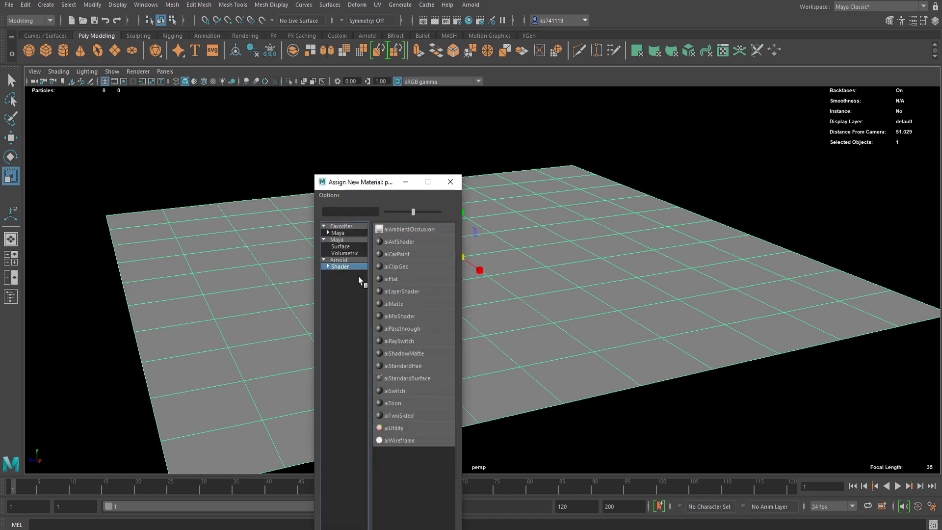
left_click(418, 379)
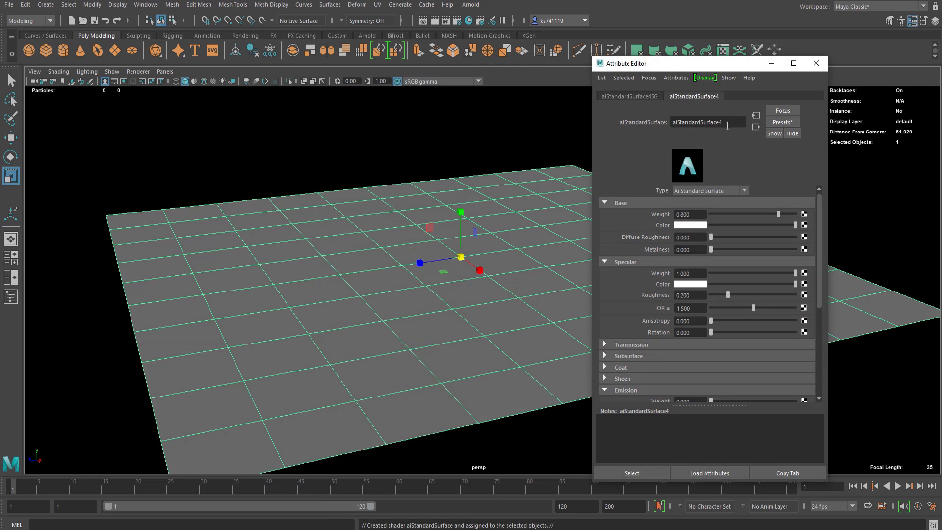
left_click(735, 122)
scroll(753, 278, "down", 4)
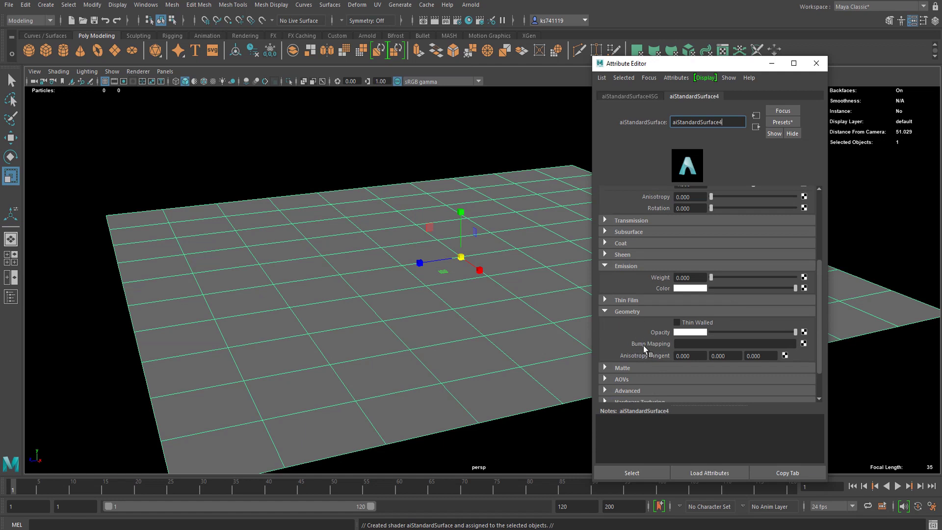
Step: Connect a Noise texture to the material's Bump Mapping and show the noise3 settings
left_click(803, 344)
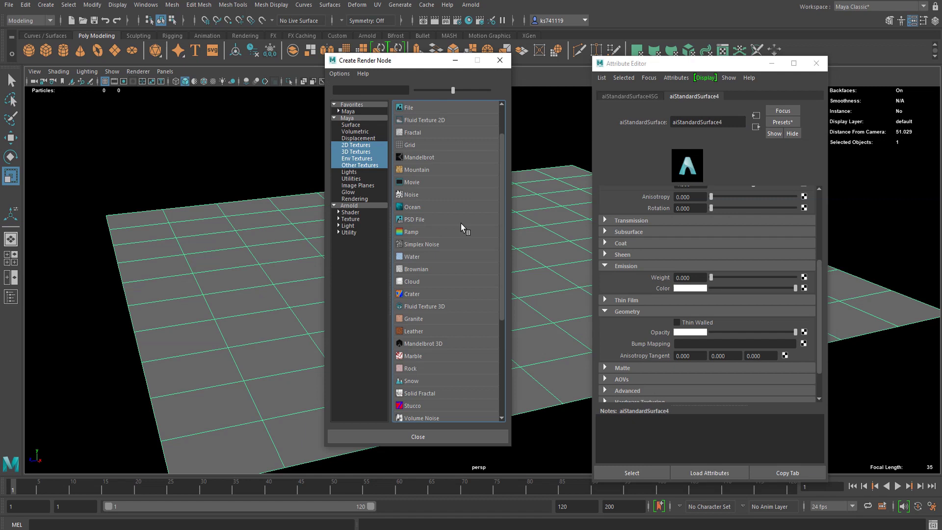
left_click(412, 195)
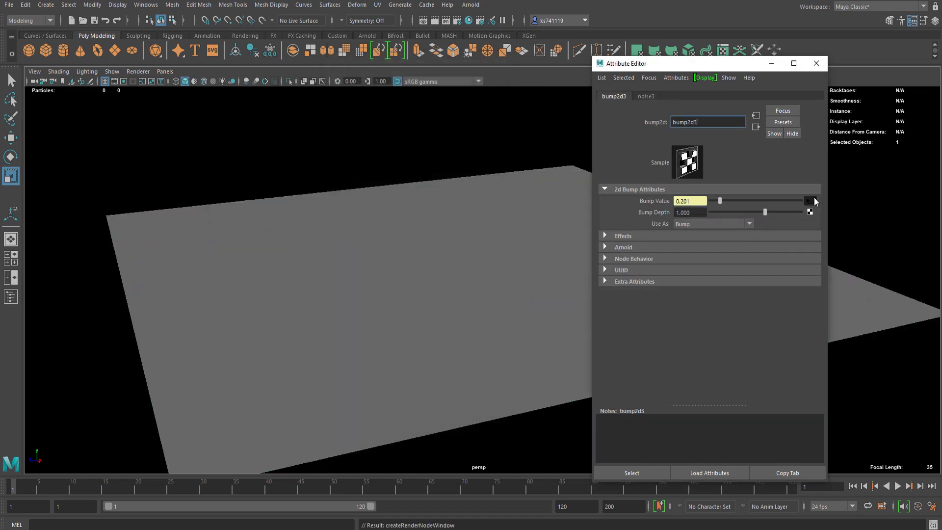
left_click(809, 200)
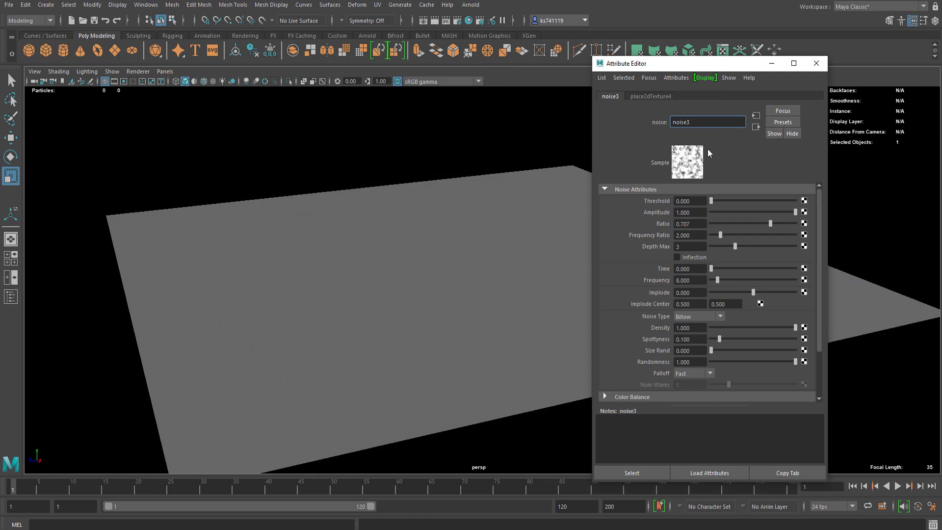
scroll(701, 258, "down", 3)
scroll(694, 247, "up", 3)
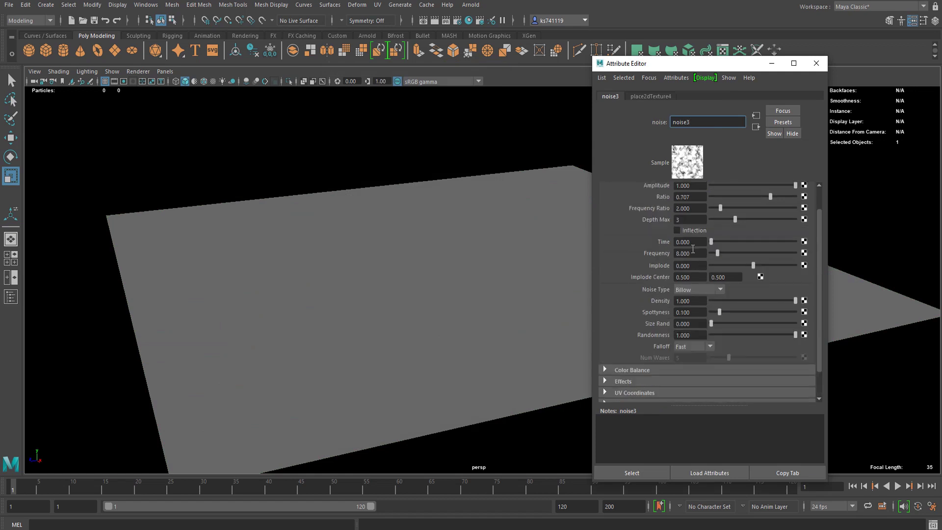
scroll(692, 250, "down", 2)
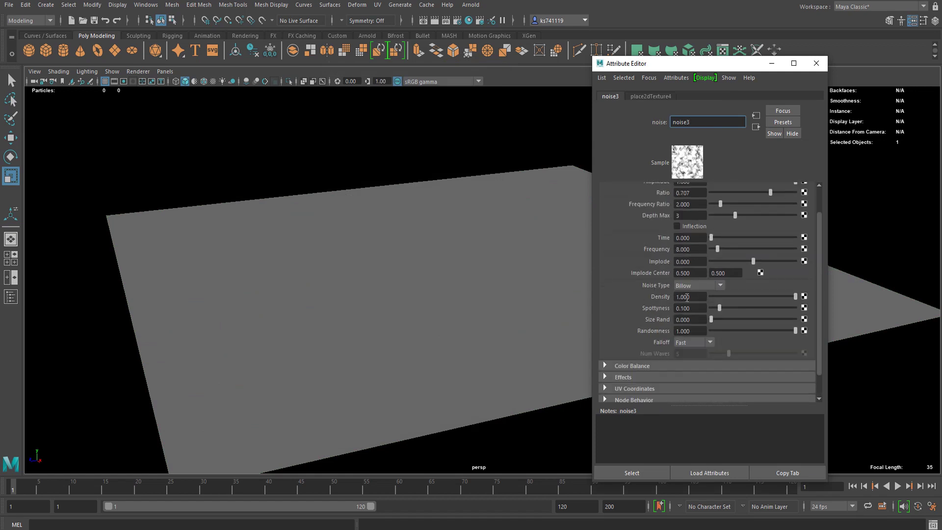
Step: Change the noise3 Noise Type from Billow to Perlin Noise
left_click(700, 285)
left_click(687, 286)
scroll(660, 284, "up", 2)
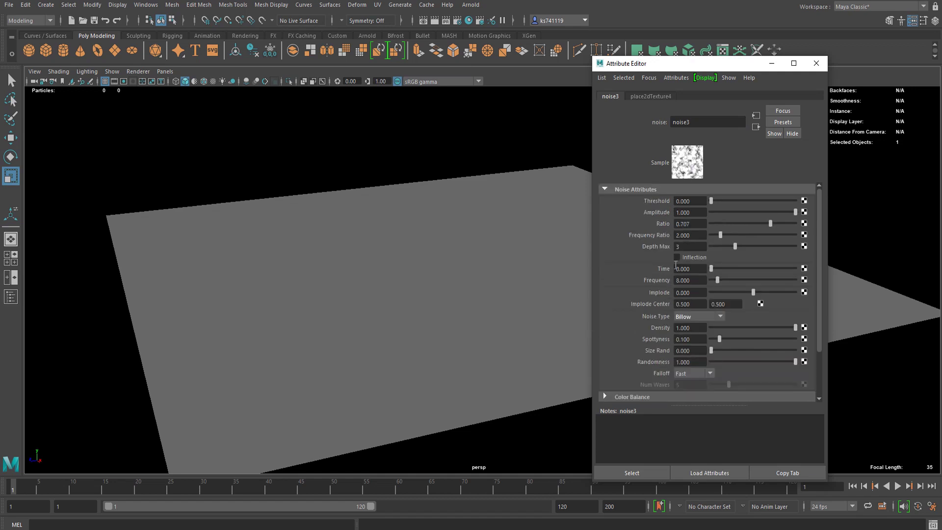
scroll(698, 235, "down", 3)
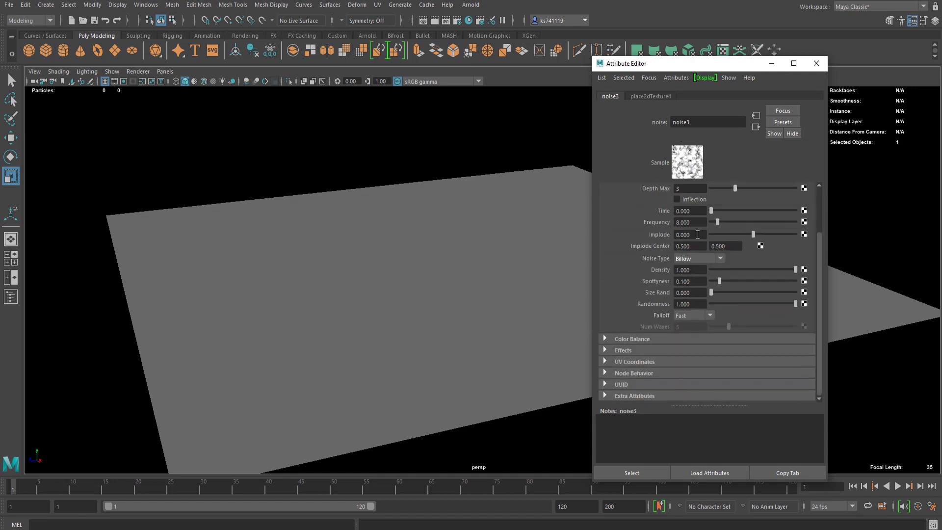
left_click(688, 259)
left_click(692, 269)
scroll(693, 269, "up", 3)
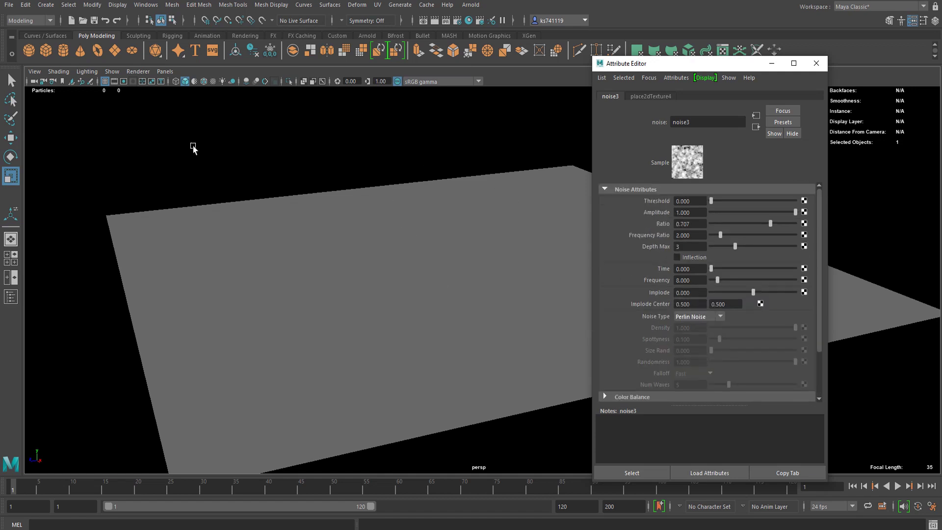
Step: Turn on textured display so the noise shows on the plane in the viewport
left_click(213, 82)
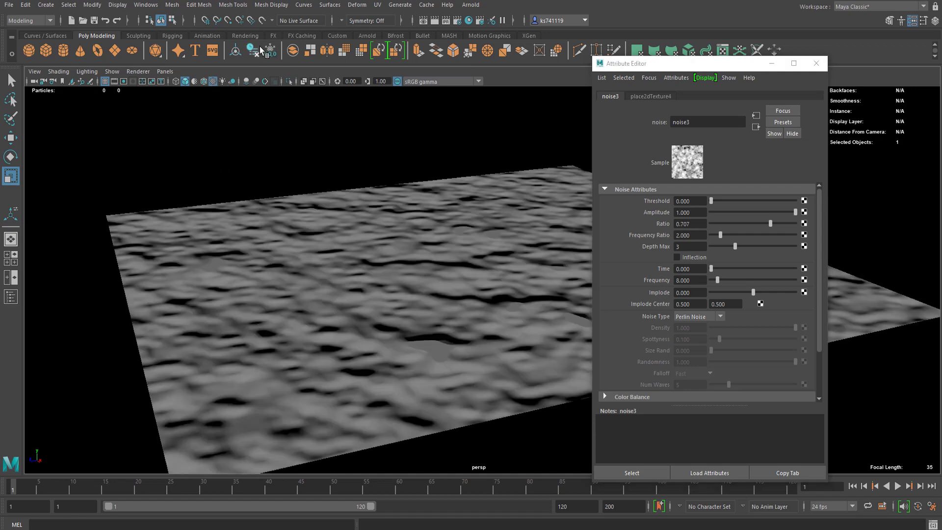
scroll(432, 272, "up", 5)
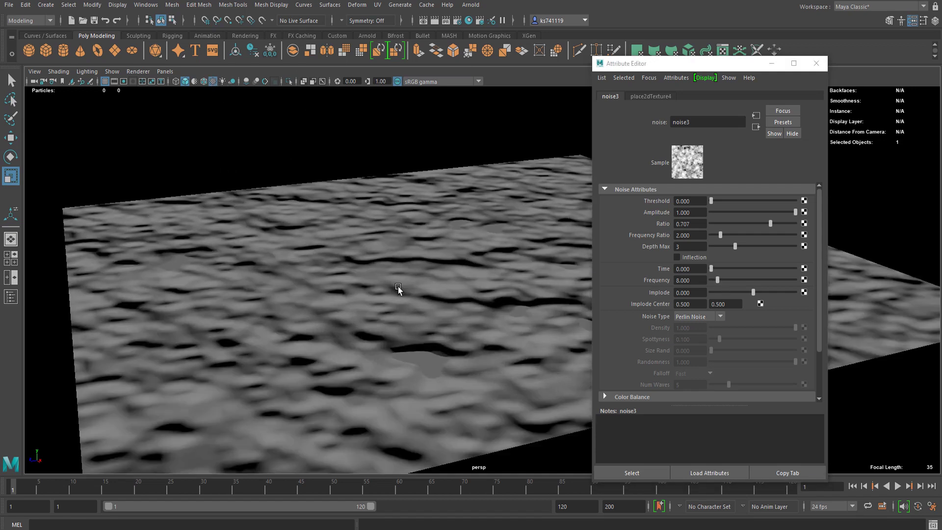
scroll(467, 253, "down", 3)
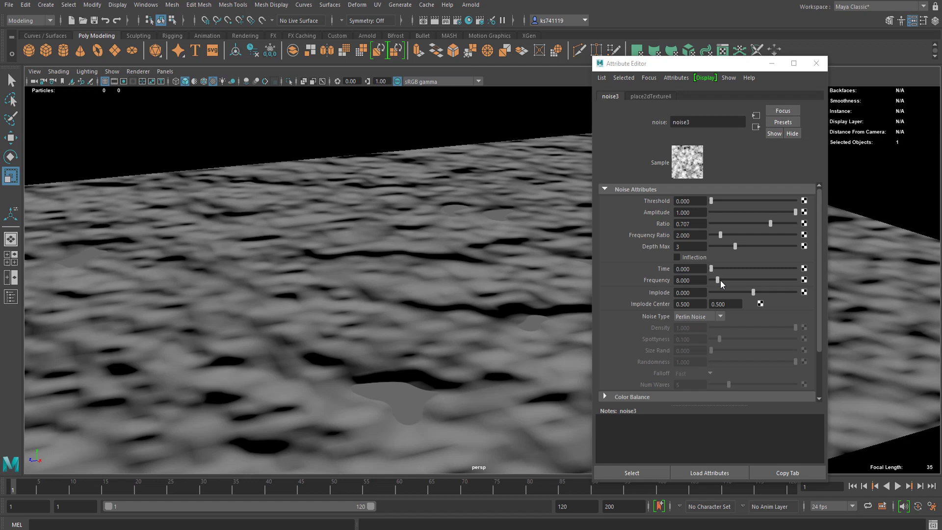
Step: Set the noise3 Frequency to 22.353 and Depth Max to 3
mouse_move(722, 279)
left_mouse_down()
mouse_move(741, 282)
mouse_move(715, 276)
mouse_move(730, 275)
left_mouse_up()
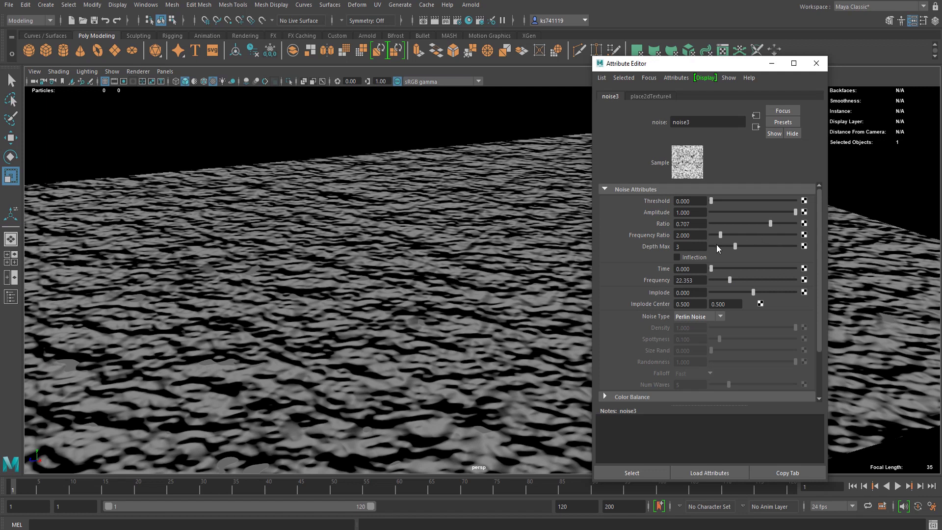
mouse_move(757, 249)
left_mouse_down()
mouse_move(723, 245)
mouse_move(787, 250)
mouse_move(739, 246)
left_mouse_up()
scroll(352, 277, "up", 2)
scroll(378, 270, "up", 2)
scroll(384, 274, "down", 3)
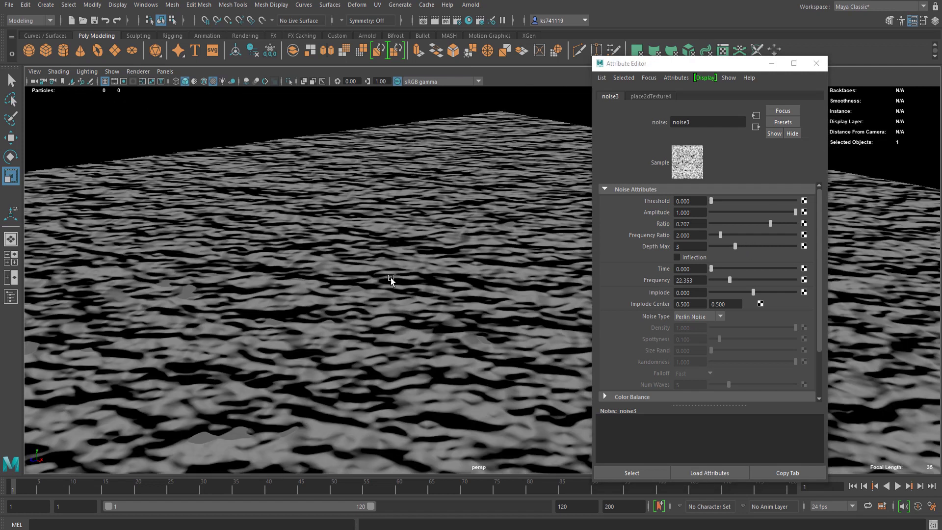
scroll(350, 261, "down", 2)
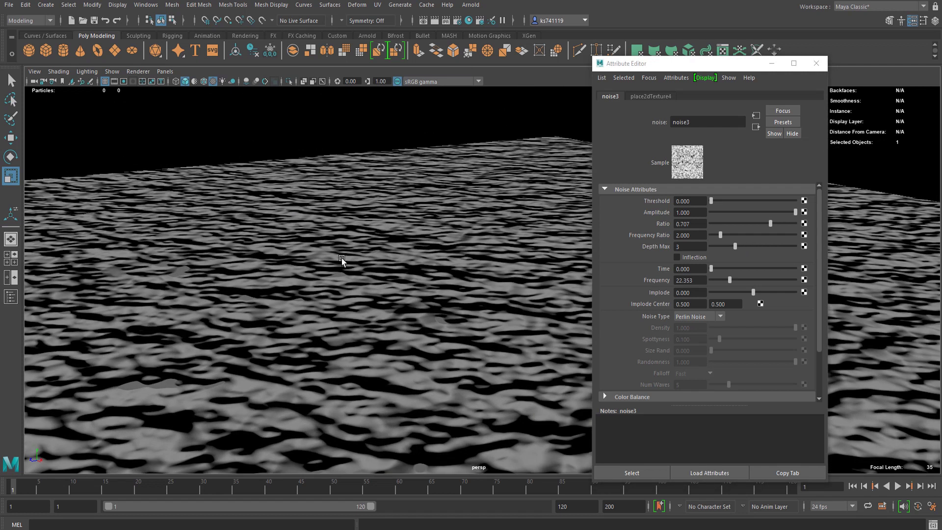
Step: Set the bump2d3 Bump Depth to 0.010 and view the plane at an angle
left_click(756, 127)
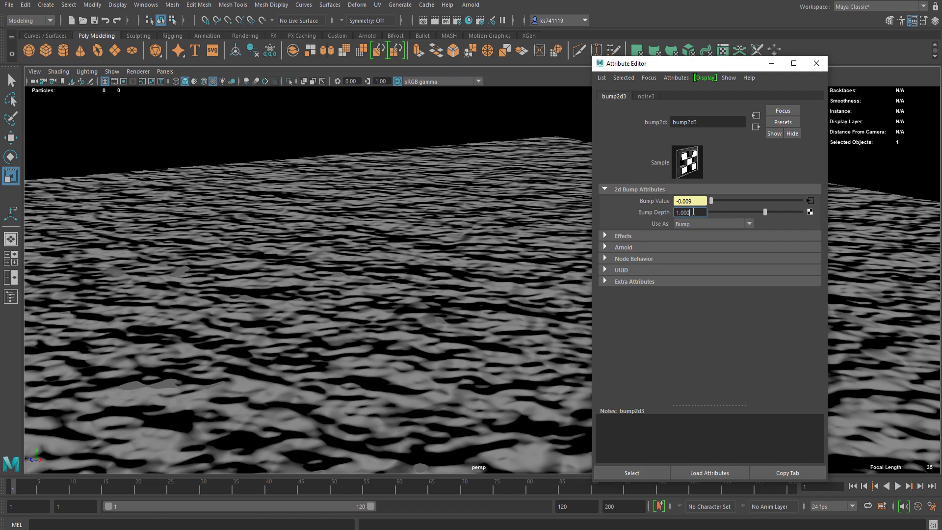
left_click_drag(689, 212, 672, 212)
key("BackSpace")
type(".01")
key("Return")
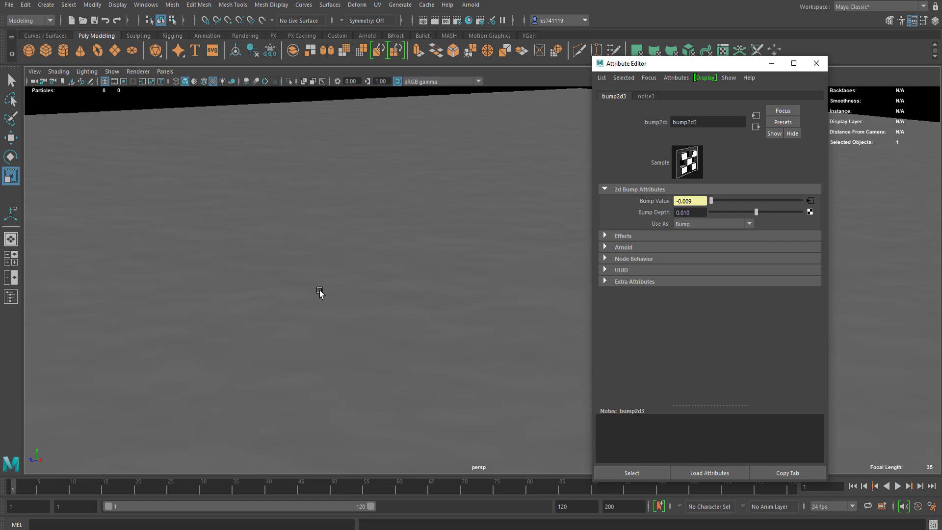
left_click_drag(320, 292, 355, 182, "alt")
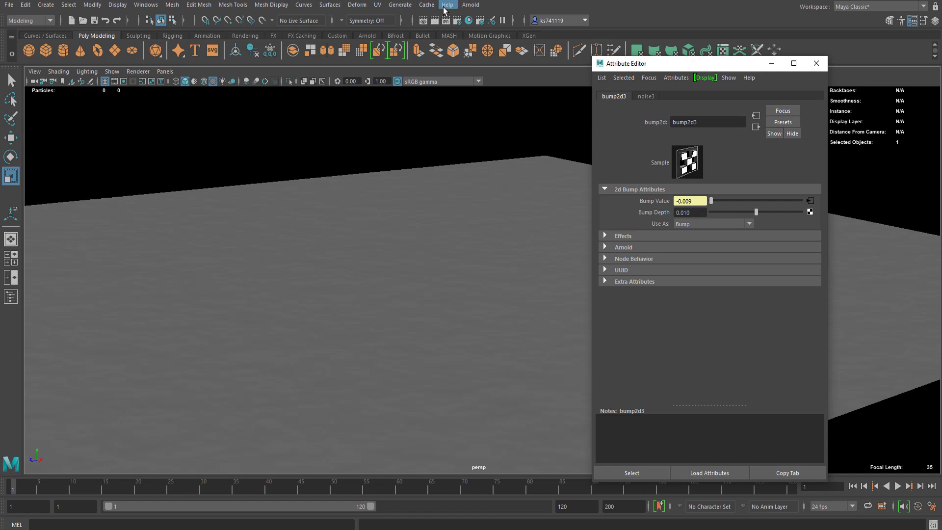
Step: Create an Arnold sky dome light from the Arnold menu
scroll(400, 238, "up", 3)
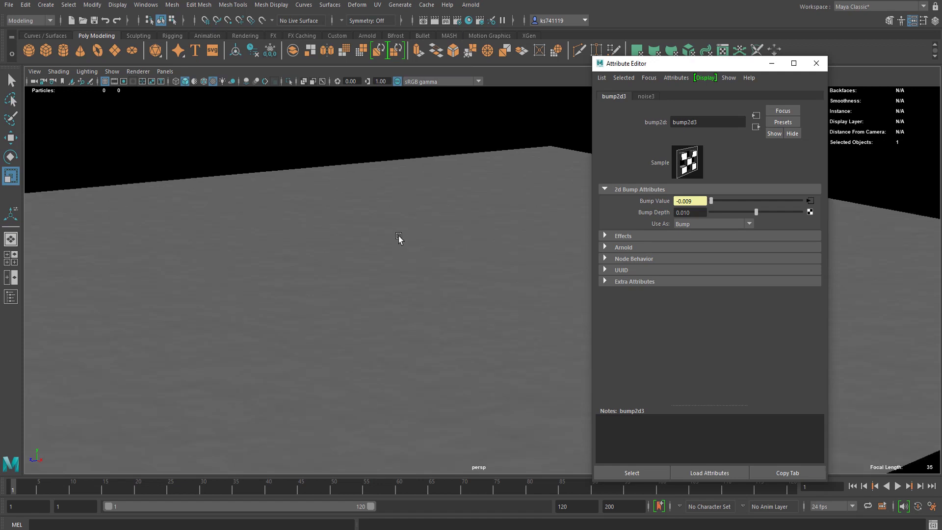
left_click(470, 4)
mouse_move(493, 69)
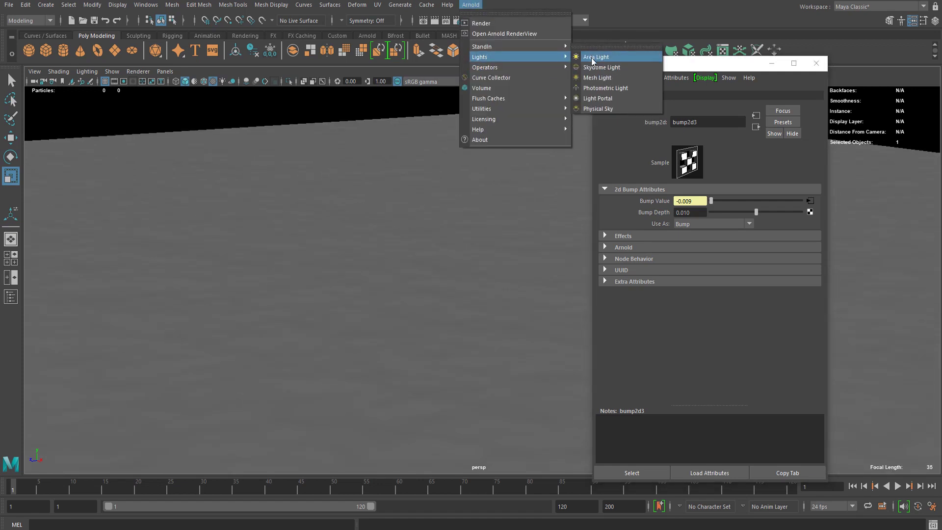
key("Escape")
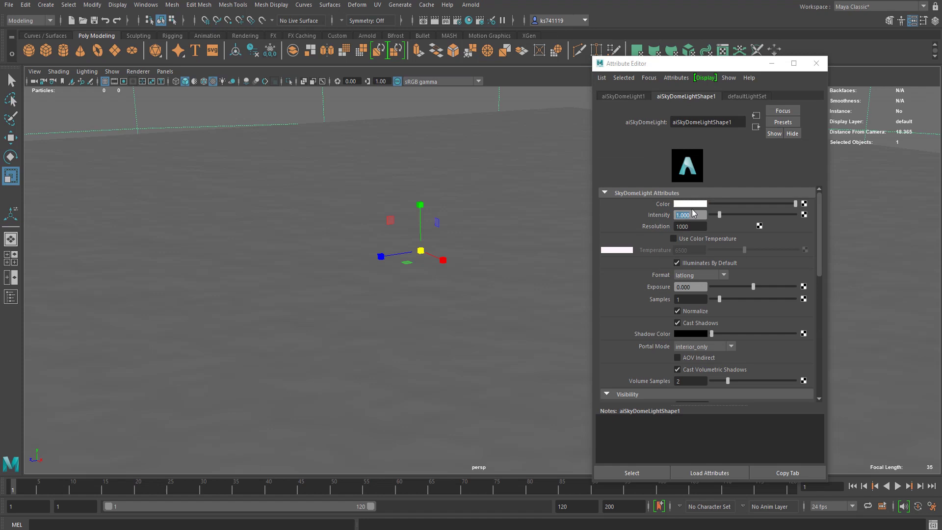
Step: Connect a file texture to the dome colour loading J:\HDRI\green_point_park_4k.hdr
left_click(803, 203)
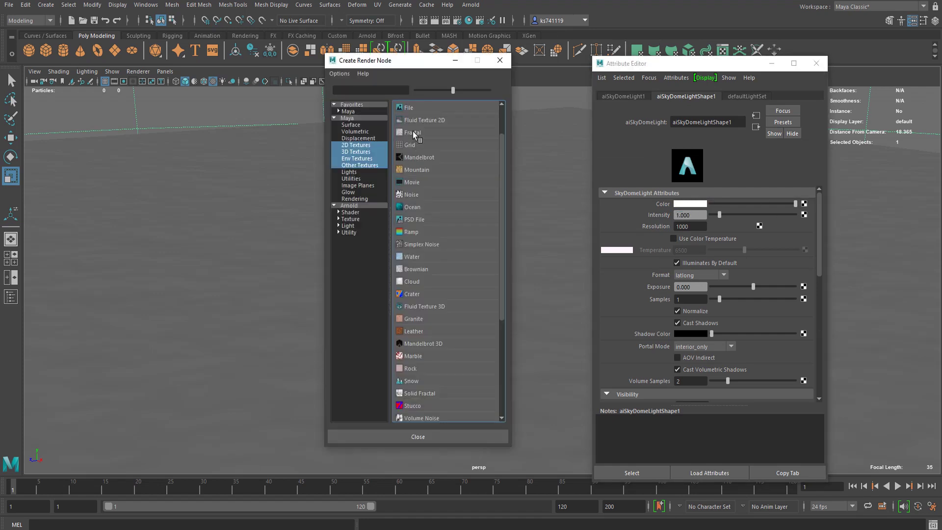
left_click(416, 107)
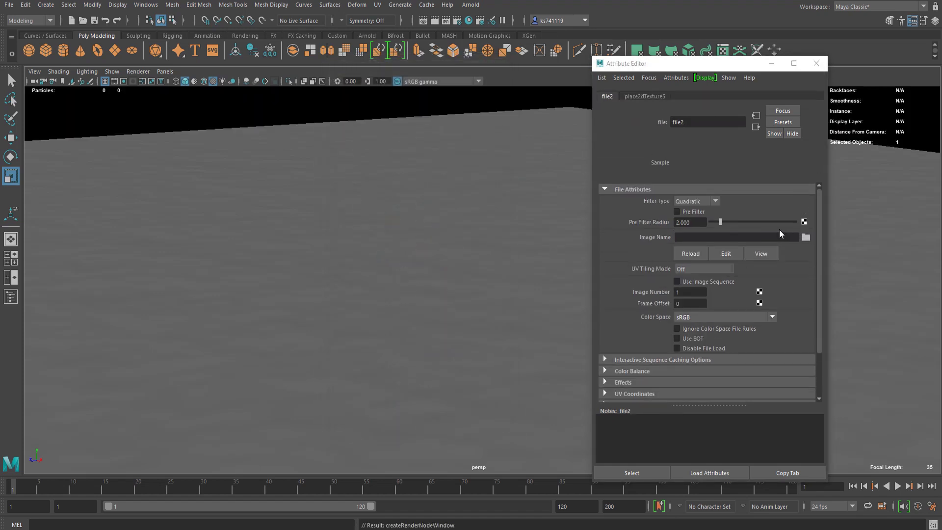
left_click(806, 237)
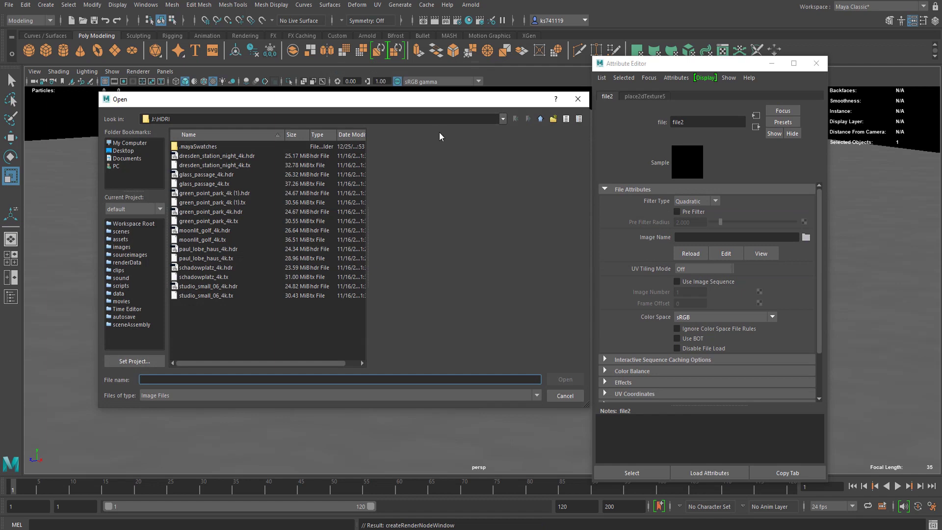
left_click(218, 157)
left_click(232, 211)
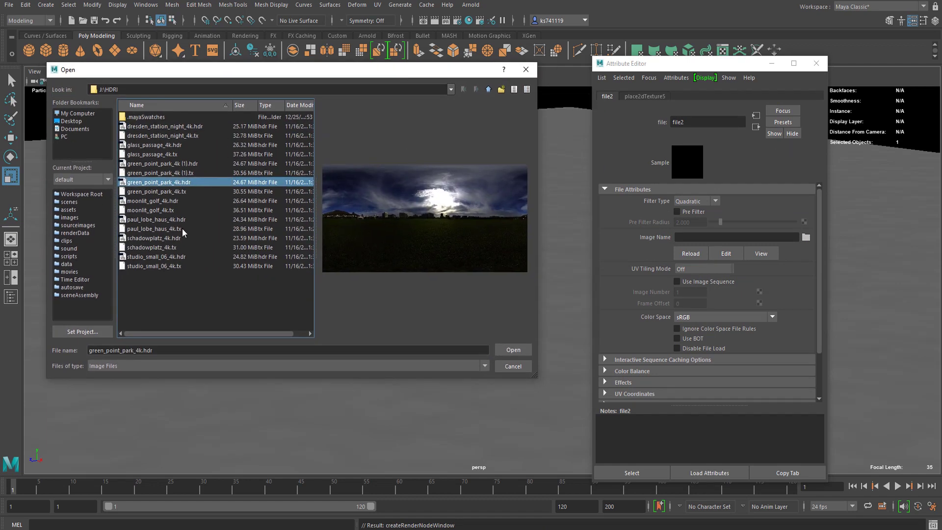
left_click(170, 174)
left_click(187, 181)
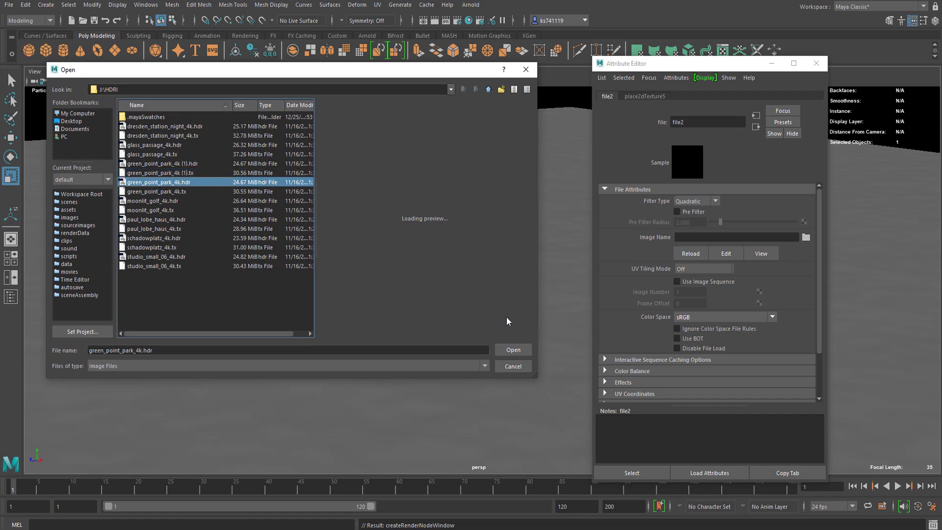
left_click(513, 349)
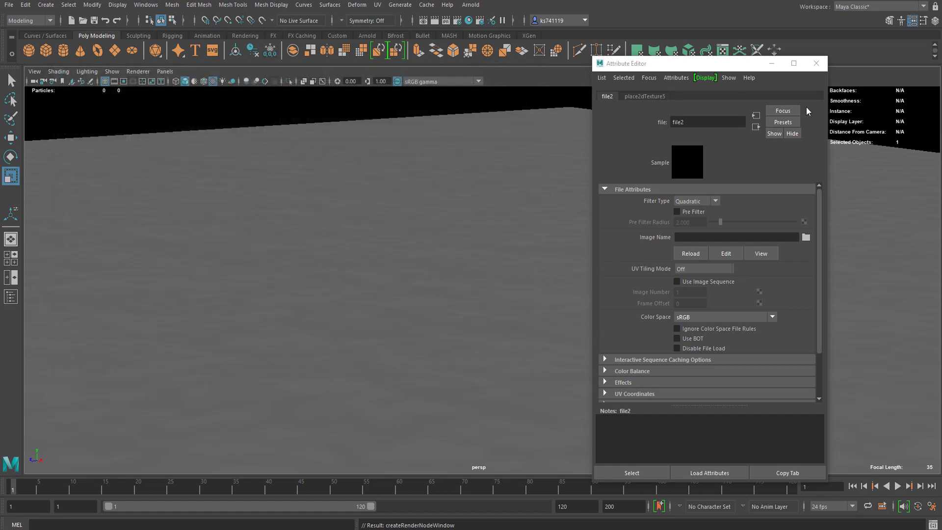
left_click(756, 128)
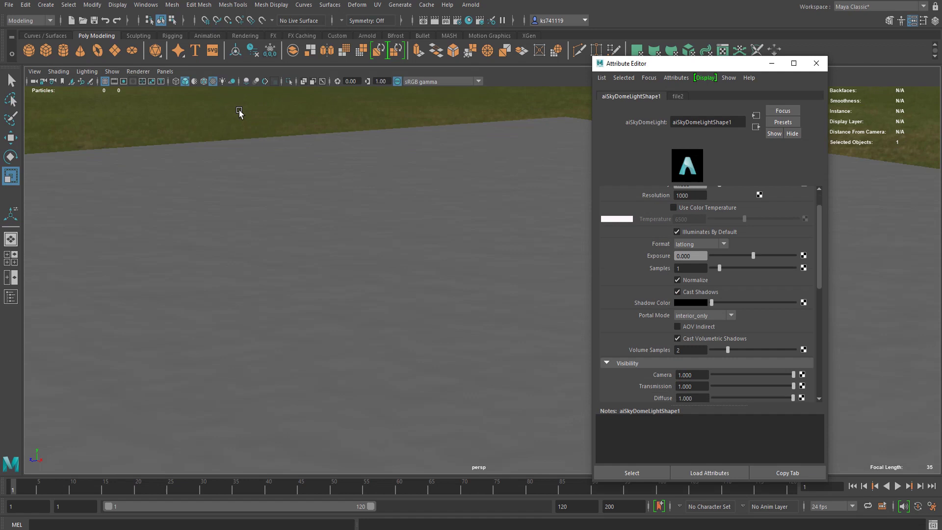
Step: Enable viewport lighting and set the plane's aiStandardSurface4 Base Color to black
left_click(223, 83)
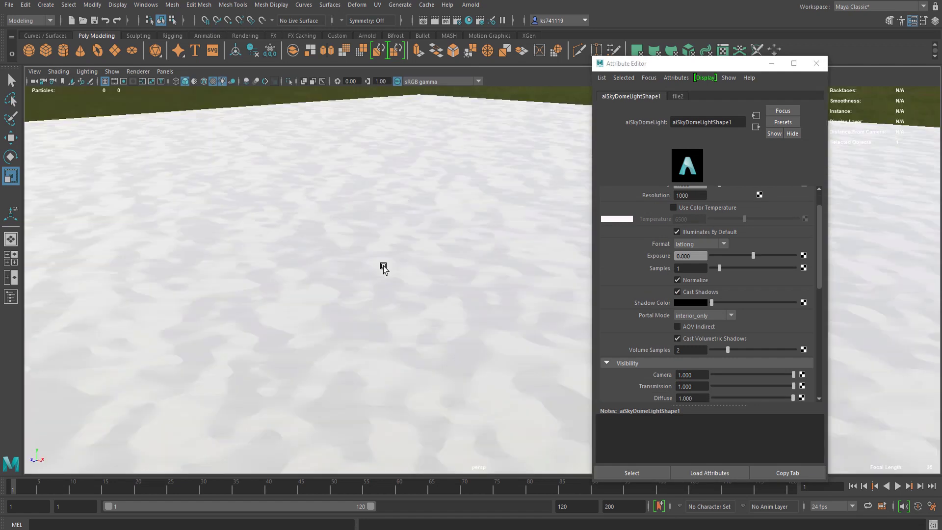
left_click(405, 256)
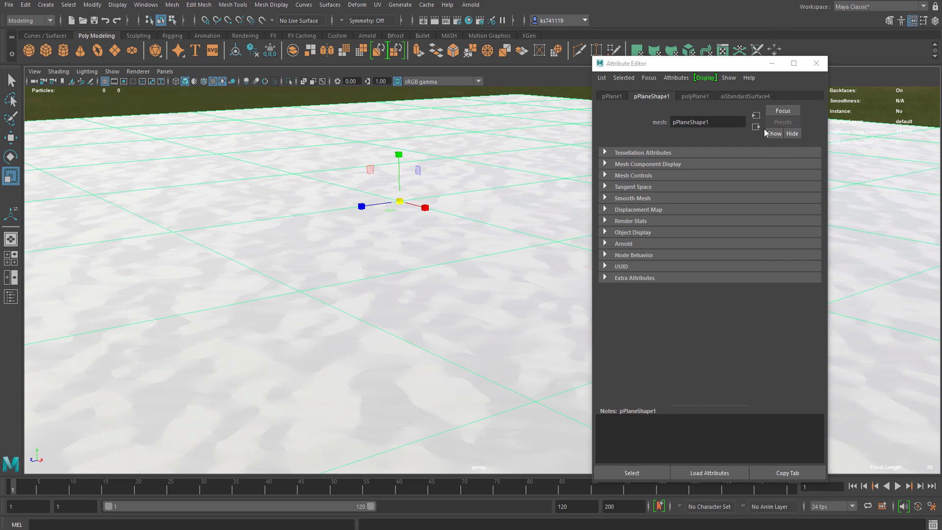
left_click(744, 96)
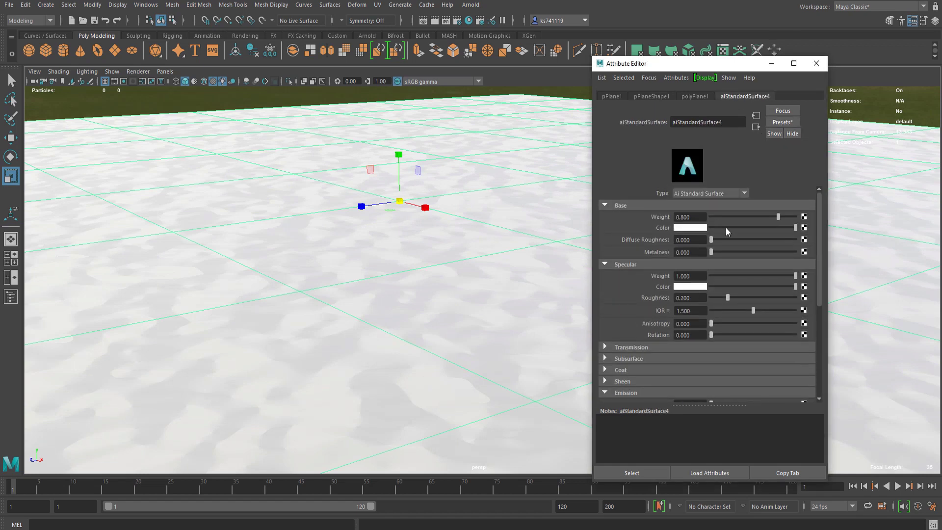
left_click_drag(725, 228, 700, 225)
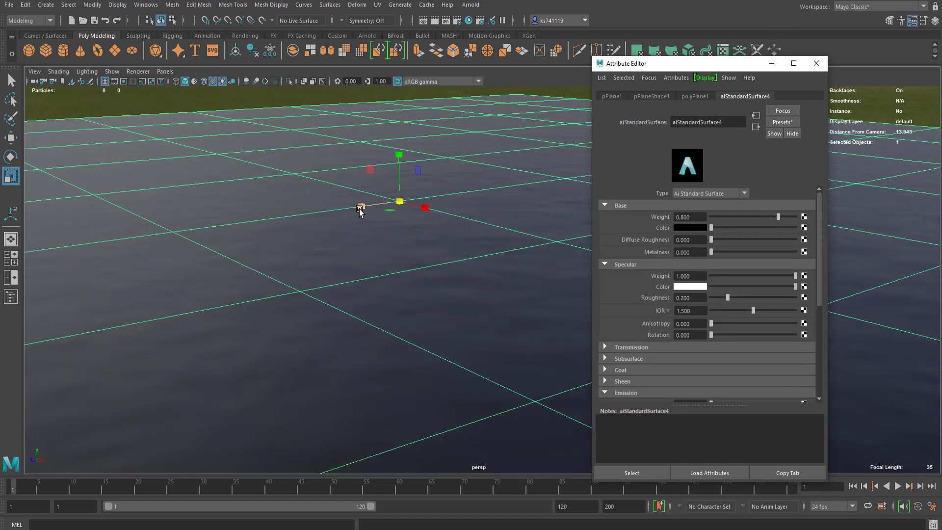
left_click(340, 276)
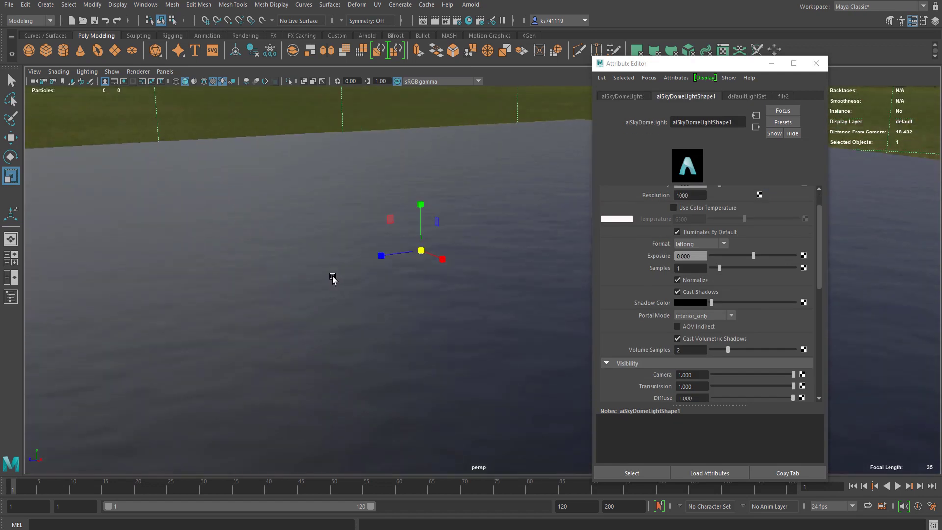
left_click_drag(332, 279, 397, 250, "alt")
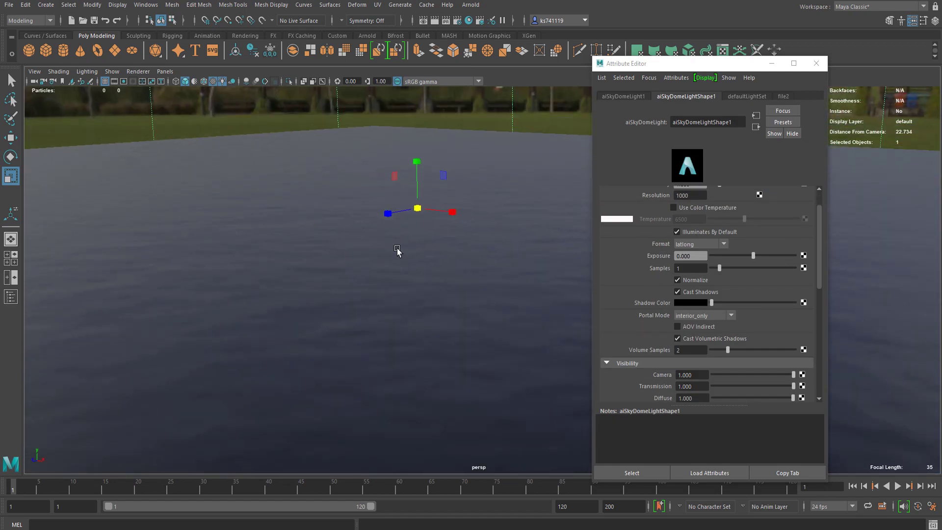
left_click(396, 250)
Step: Drive the noise3 Time attribute with the expression =frame and play the animation
left_click(741, 98)
scroll(811, 334, "down", 10)
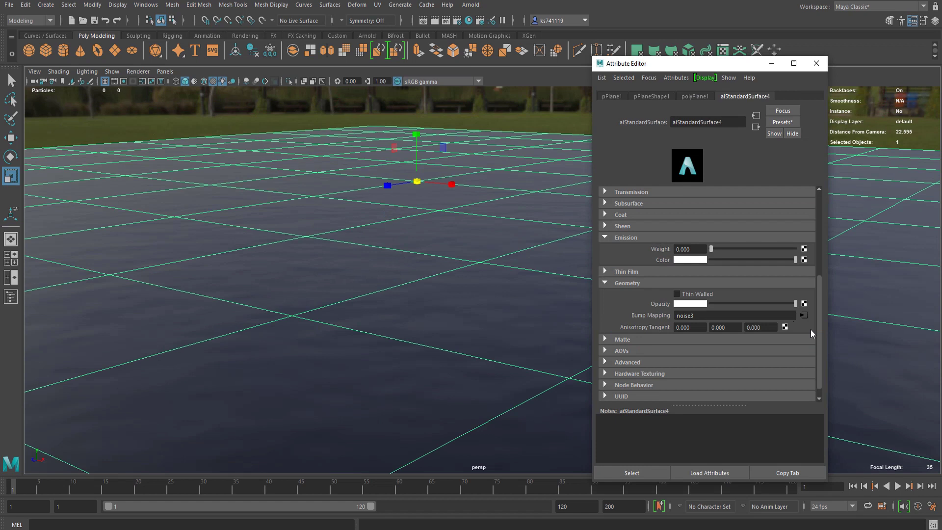
left_click(804, 315)
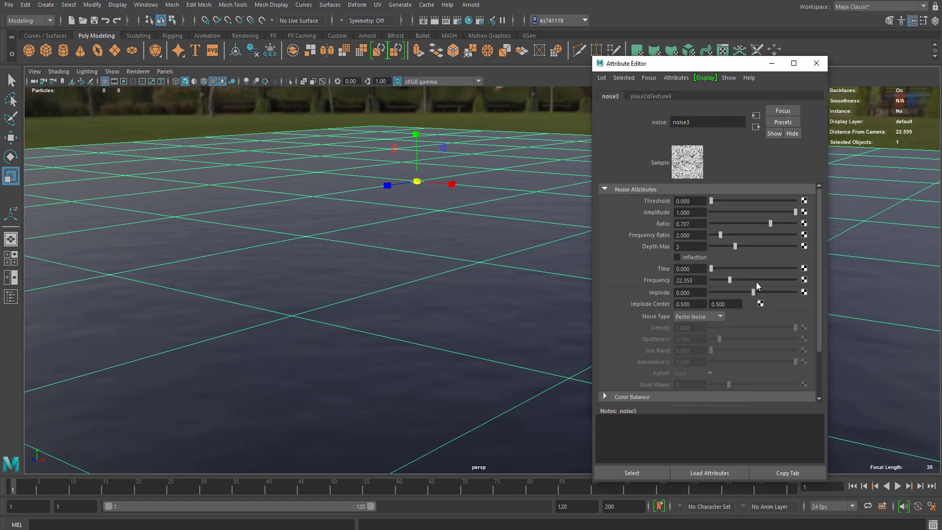
left_click(690, 270)
type("=frame")
key("Return")
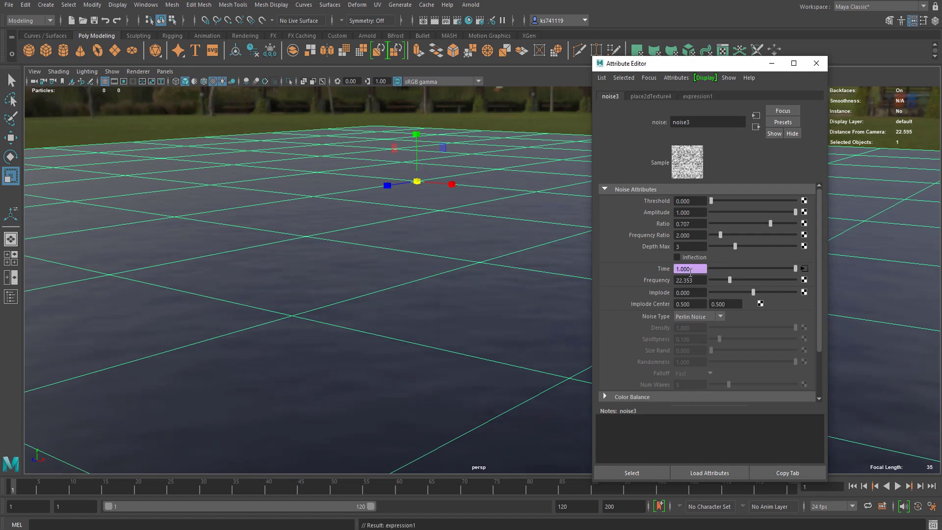
left_click(897, 486)
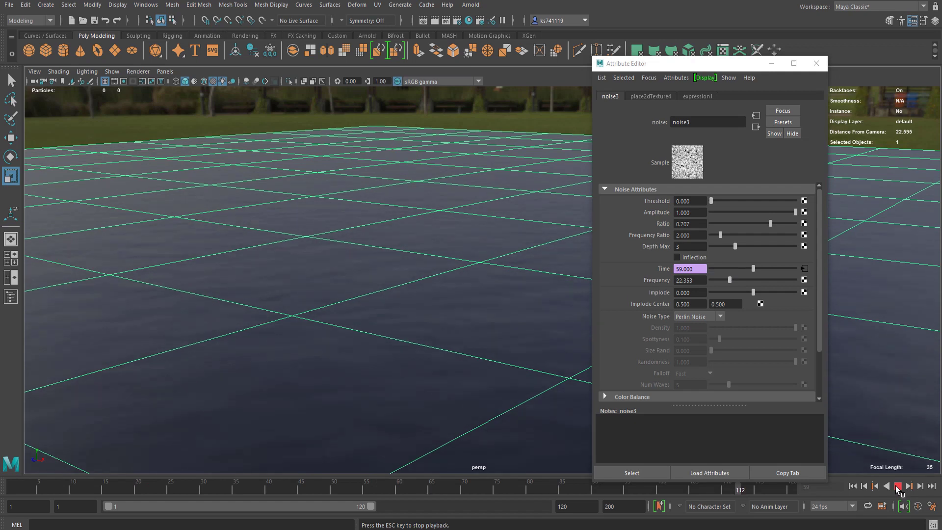
Step: Edit the Time expression to noise3.time=frame/50 and replay from the first frame
right_click(688, 270)
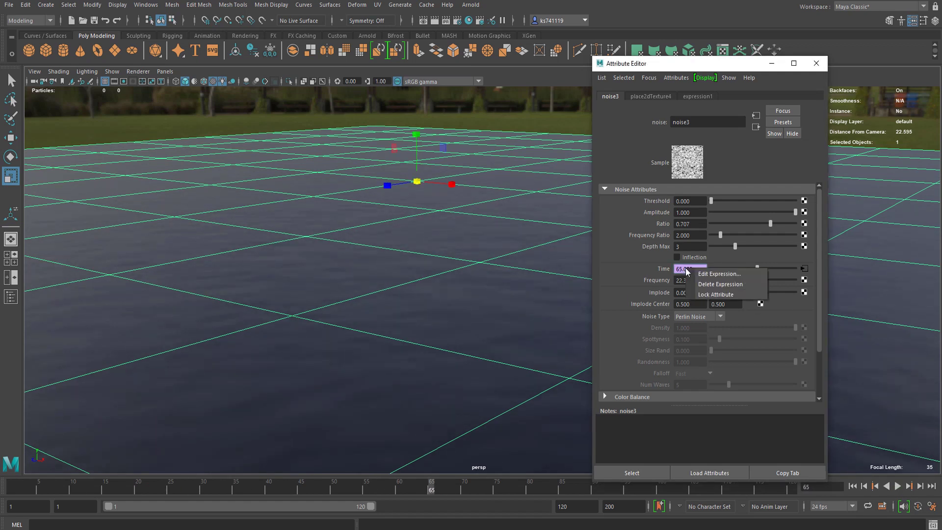
left_click(698, 275)
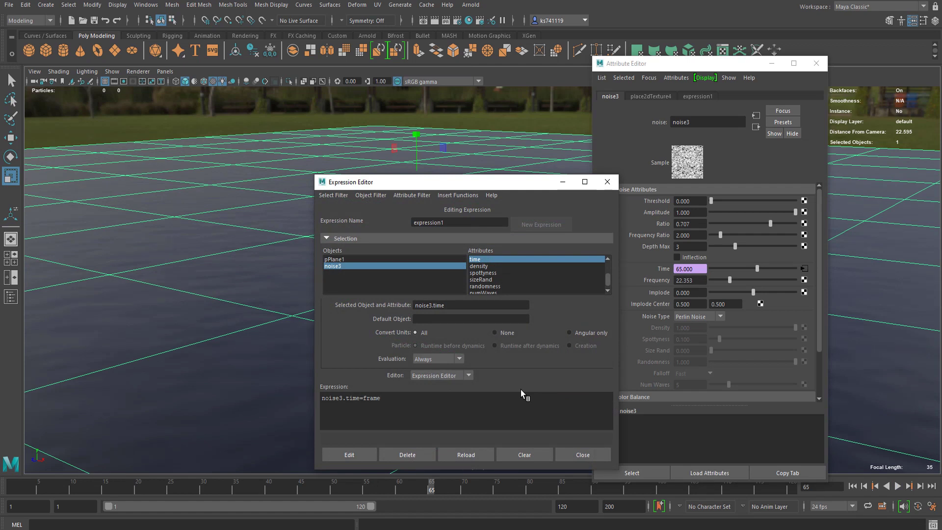
type("/50;")
left_click(348, 452)
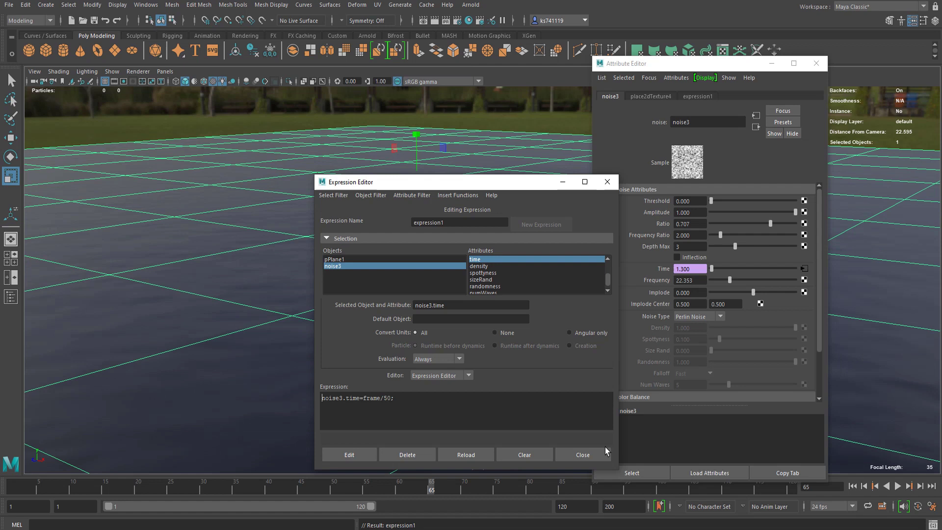
left_click(601, 454)
left_click(852, 486)
left_click(898, 486)
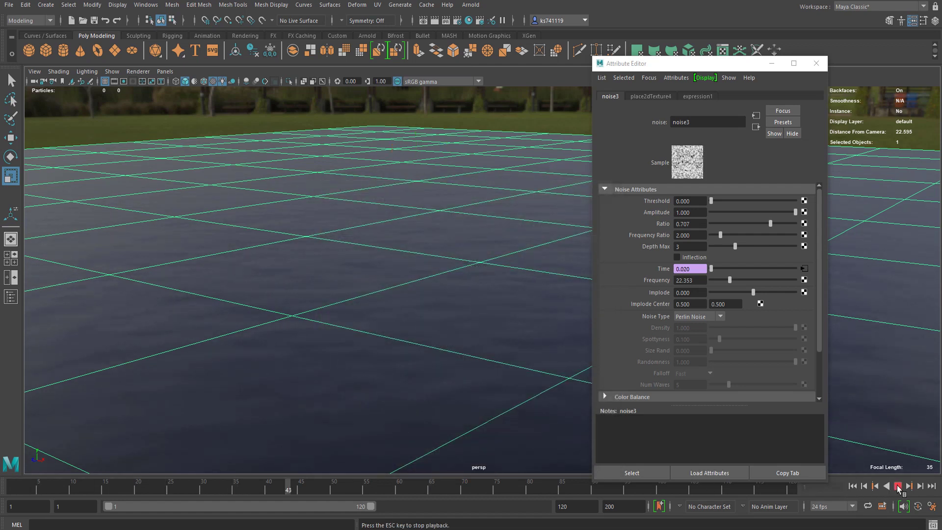
Step: Stop playback and set the bump2d3 Bump Depth to 0.1
left_click(898, 486)
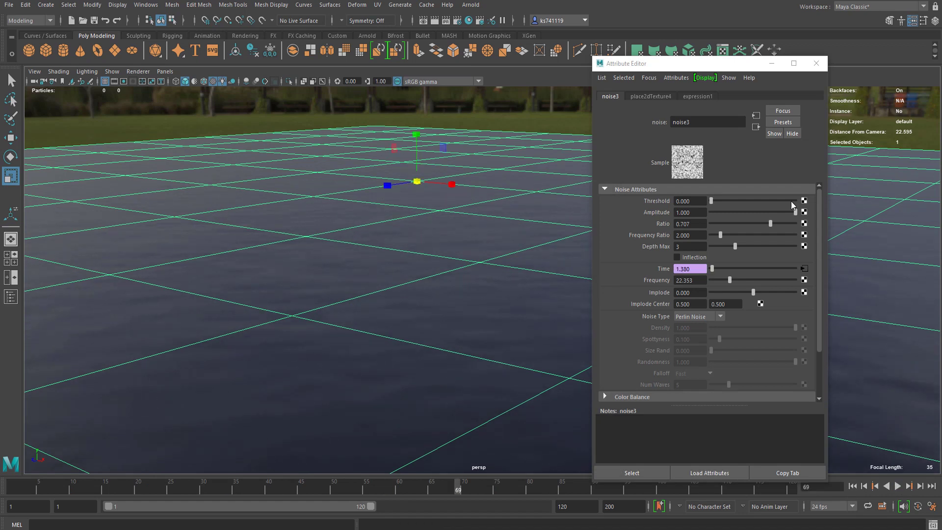
left_click(760, 126)
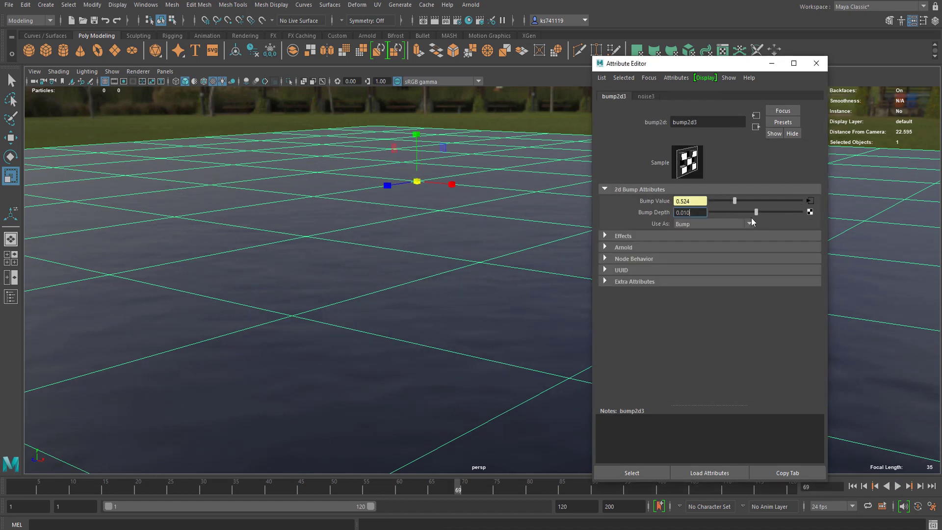
mouse_move(689, 212)
left_mouse_down("ctrl")
mouse_move(730, 220)
mouse_move(675, 217)
left_mouse_up("ctrl")
double_click(671, 218)
type("0.1")
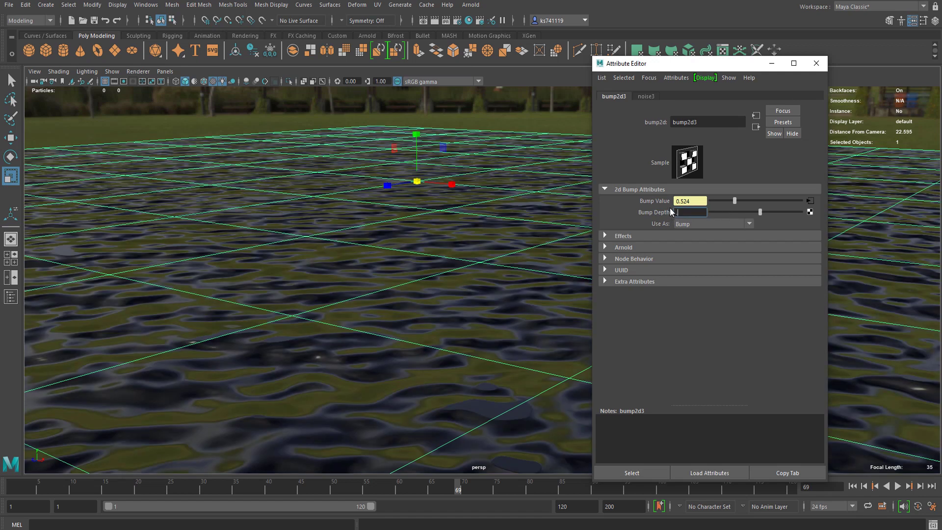
key("Return")
scroll(311, 315, "down", 3)
scroll(285, 281, "down", 2)
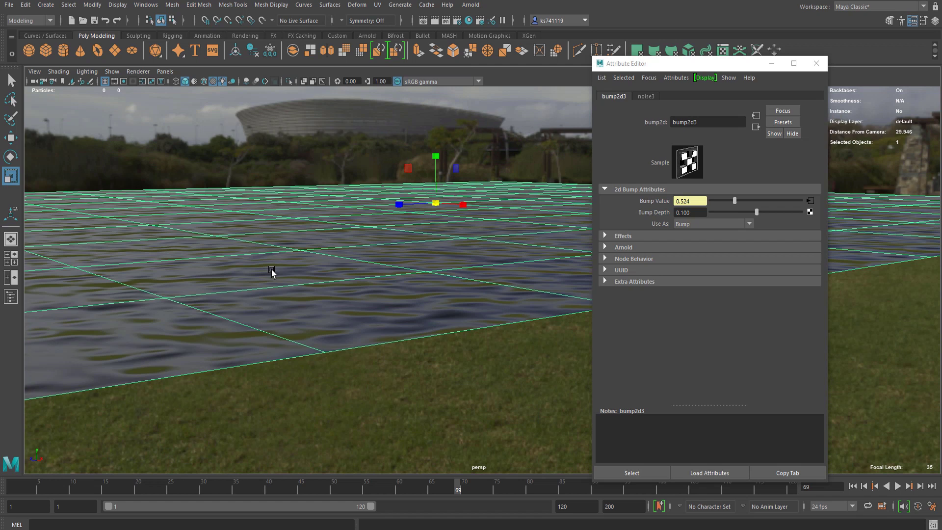
scroll(296, 278, "up", 6)
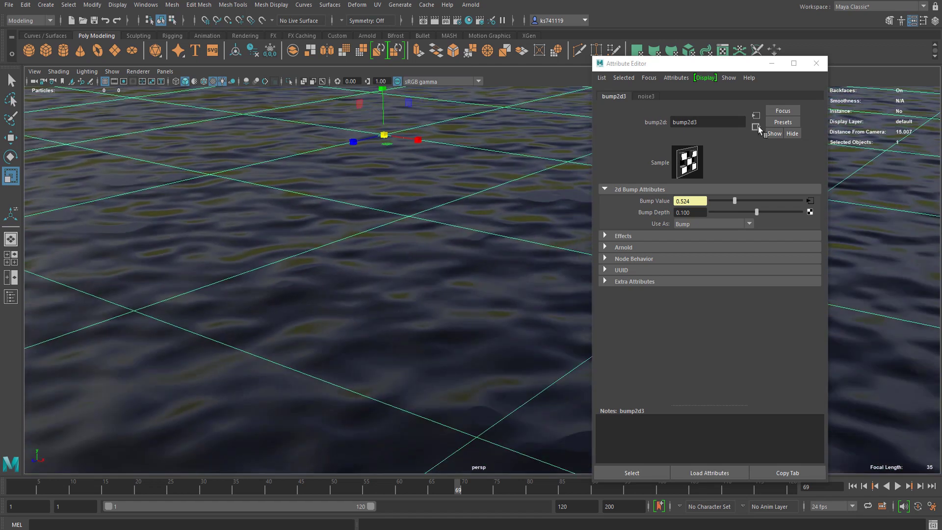
Step: Set noise3 Depth Max 4, Frequency Ratio 1.847 and Ratio 0.288, then play to review
left_click(811, 200)
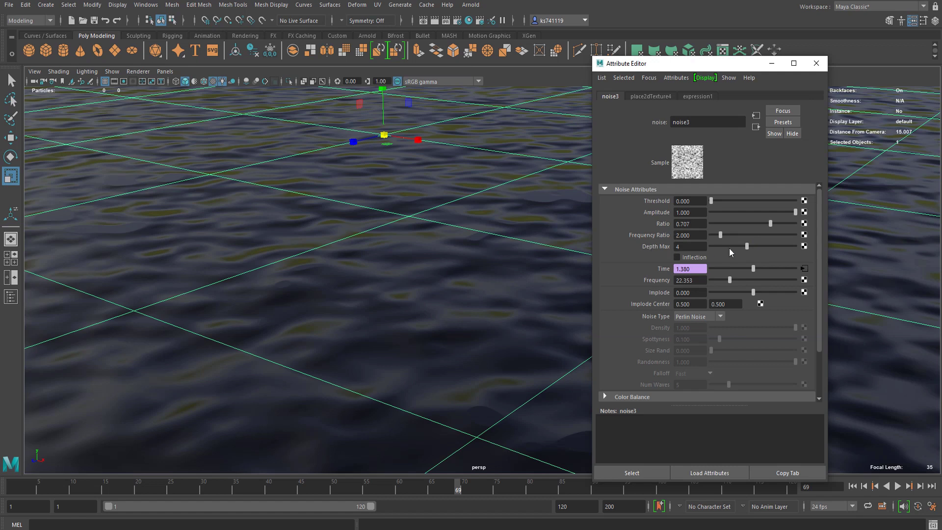
left_click_drag(772, 244, 750, 249)
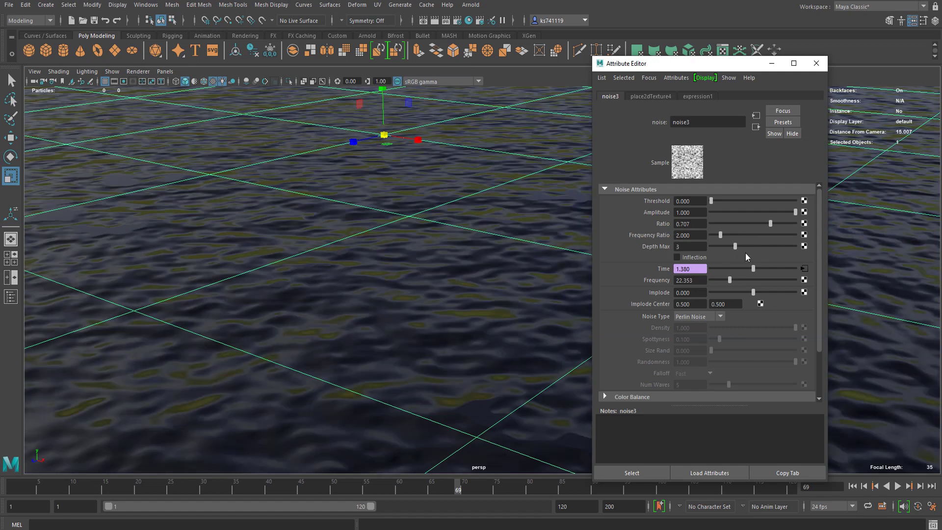
left_click(746, 247)
left_click(719, 235)
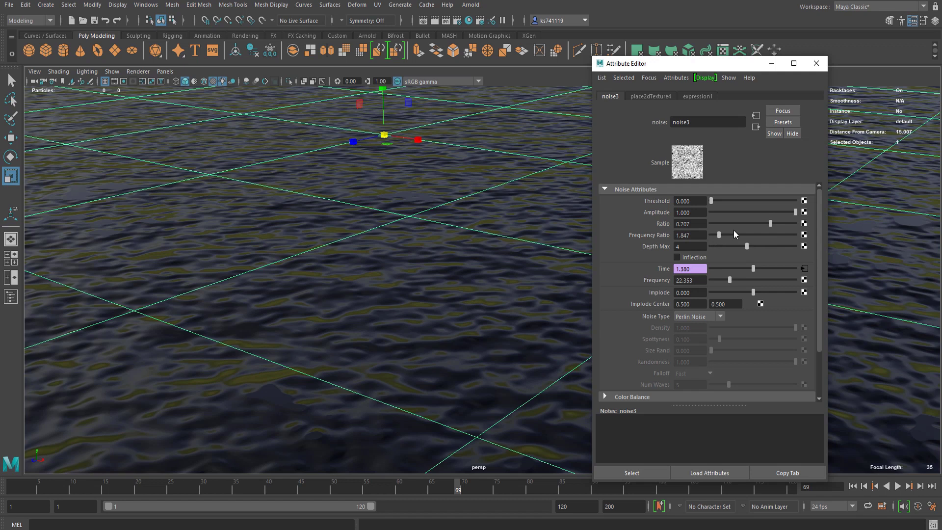
left_click(737, 224)
left_click_drag(737, 225, 734, 224)
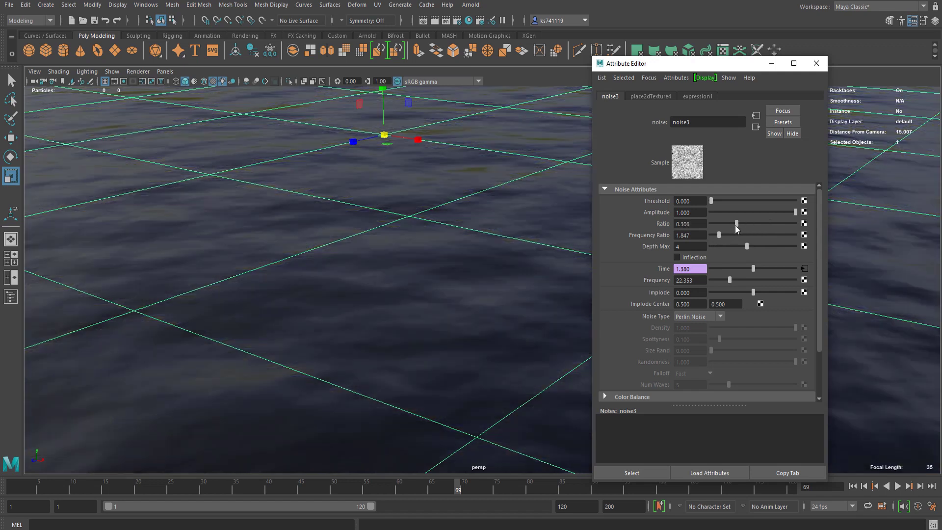
scroll(320, 257, "down", 3)
mouse_move(319, 257)
left_mouse_down("alt")
mouse_move(352, 273)
mouse_move(505, 265)
mouse_move(307, 244)
left_mouse_up("alt")
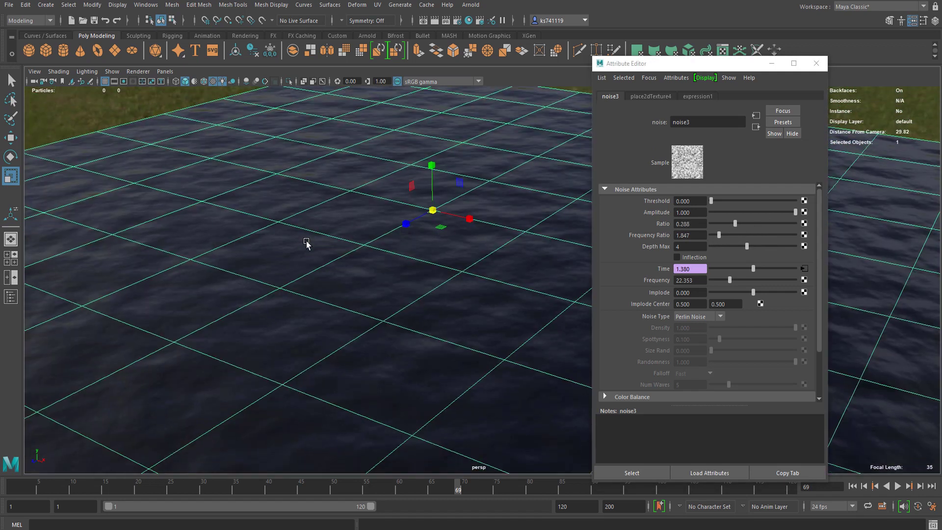
scroll(420, 252, "up", 3)
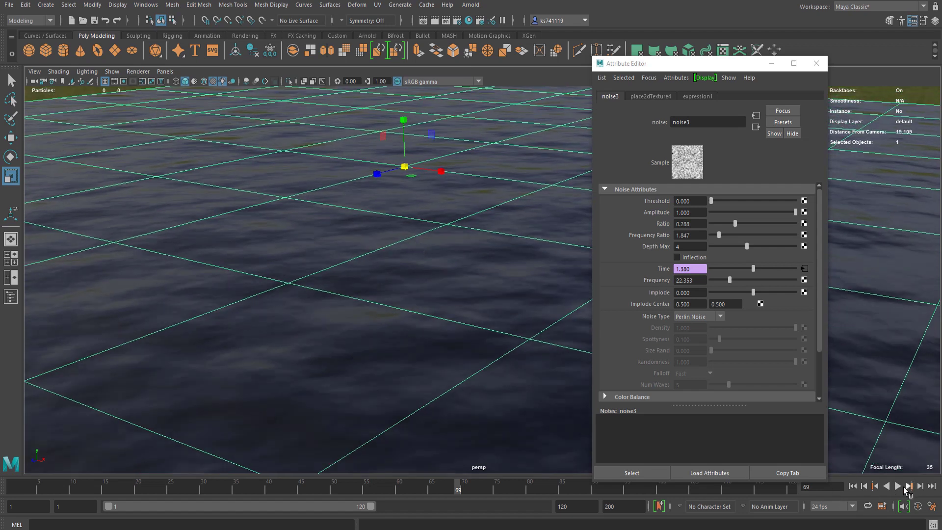
left_click(898, 485)
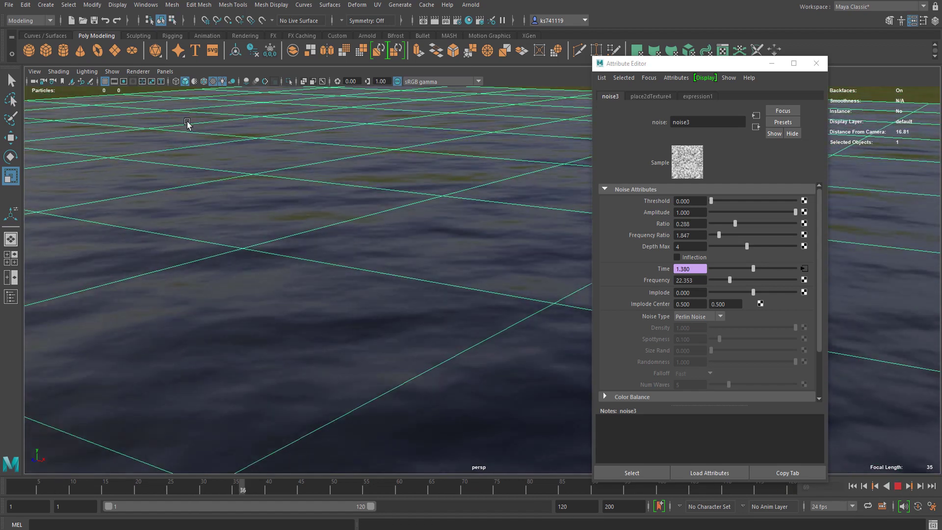